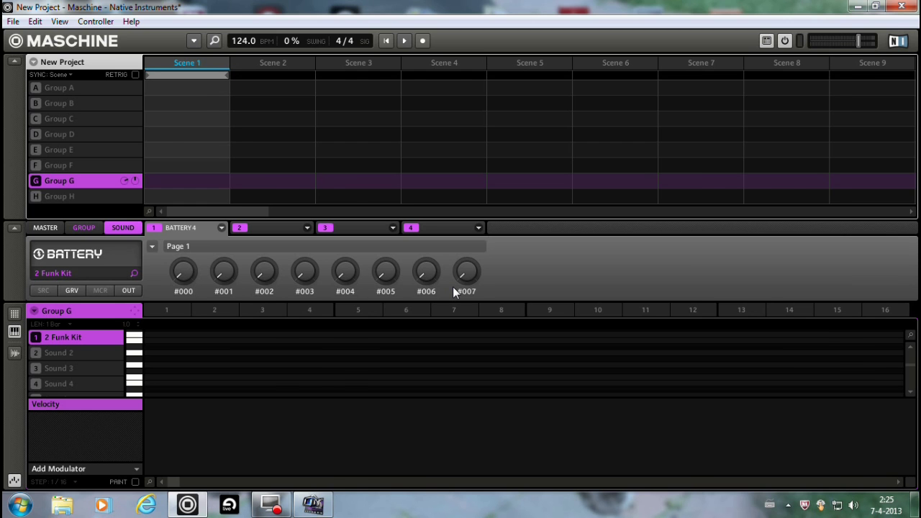
# - Open Battery 4 and replace the 2 Funk Kit with a new empty kit
pyautogui.hotkey('ctrl', 'p')
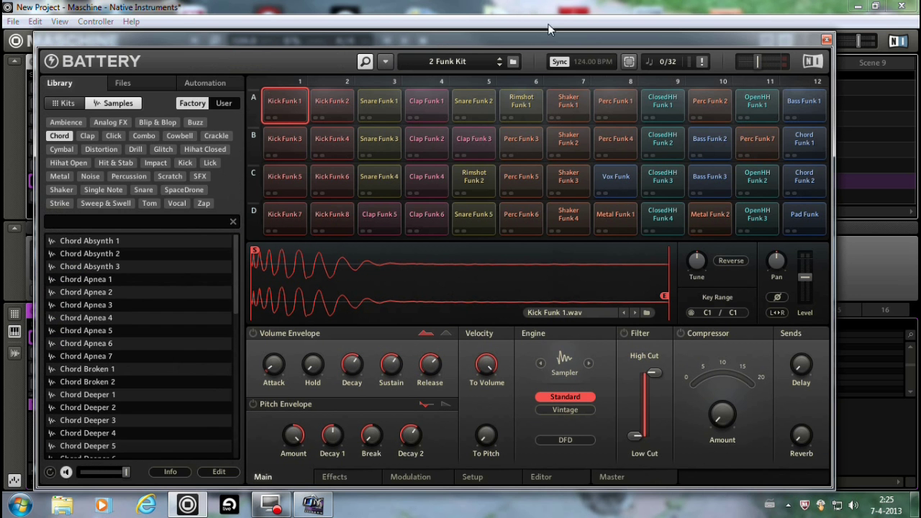
pyautogui.click(387, 60)
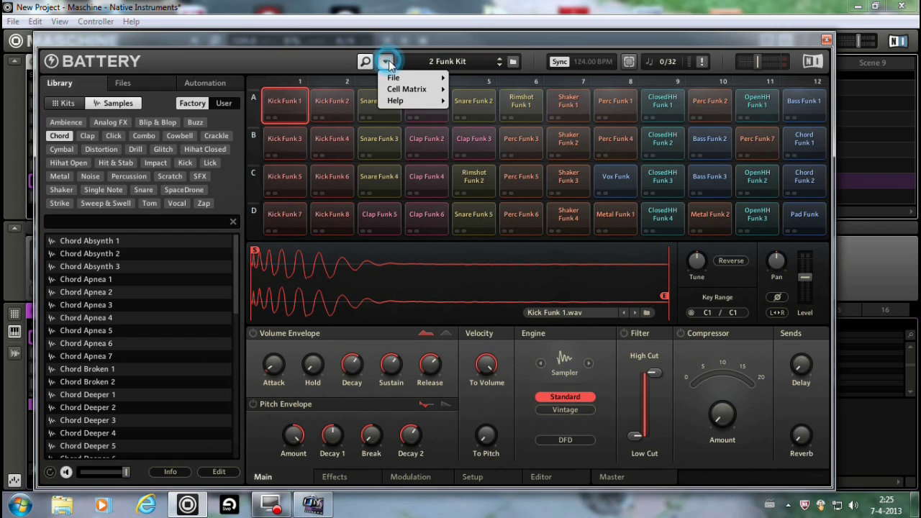
pyautogui.moveTo(424, 79)
pyautogui.click(473, 77)
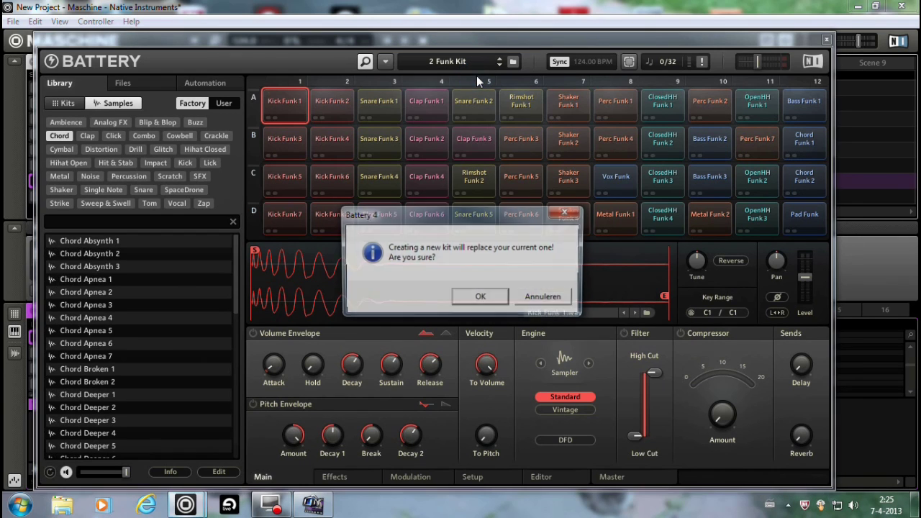
pyautogui.click(492, 300)
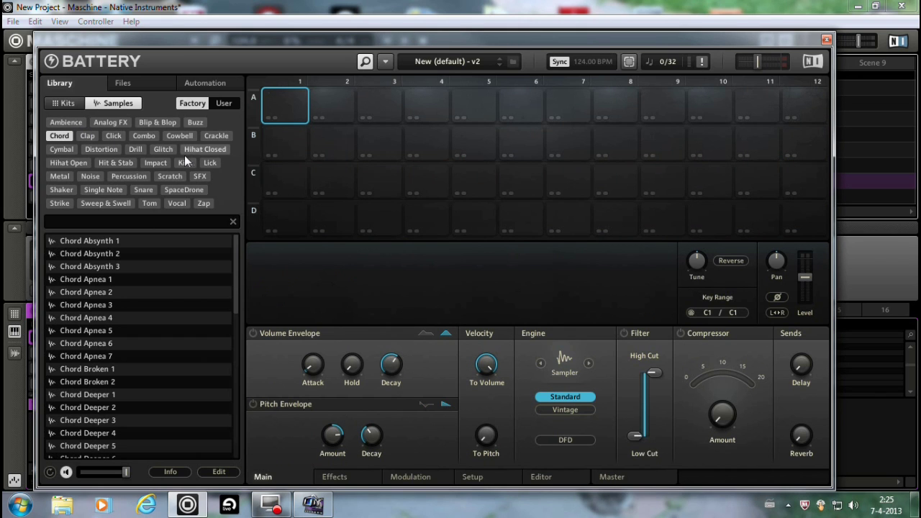
# - Load the Kick 909 11 sample from the Kick tag onto pad C1
pyautogui.click(187, 165)
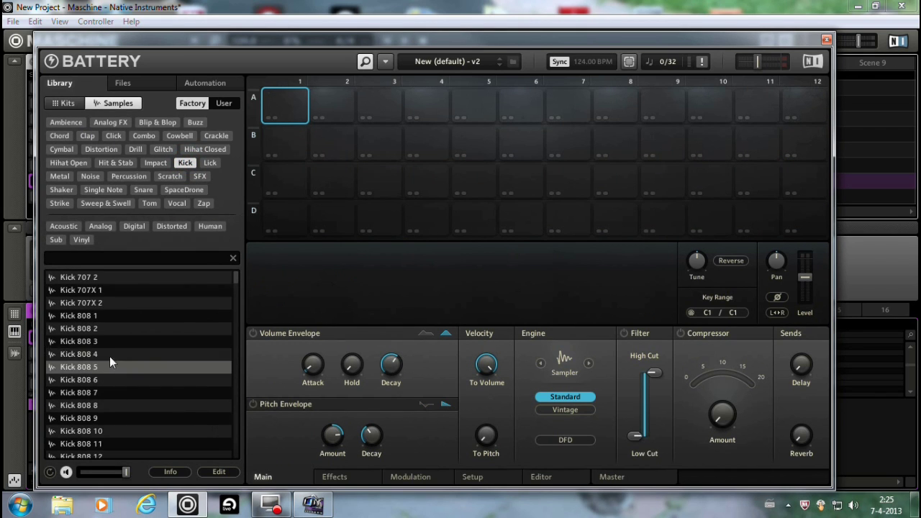
pyautogui.scroll(-3, 112, 351)
pyautogui.scroll(-10, 117, 346)
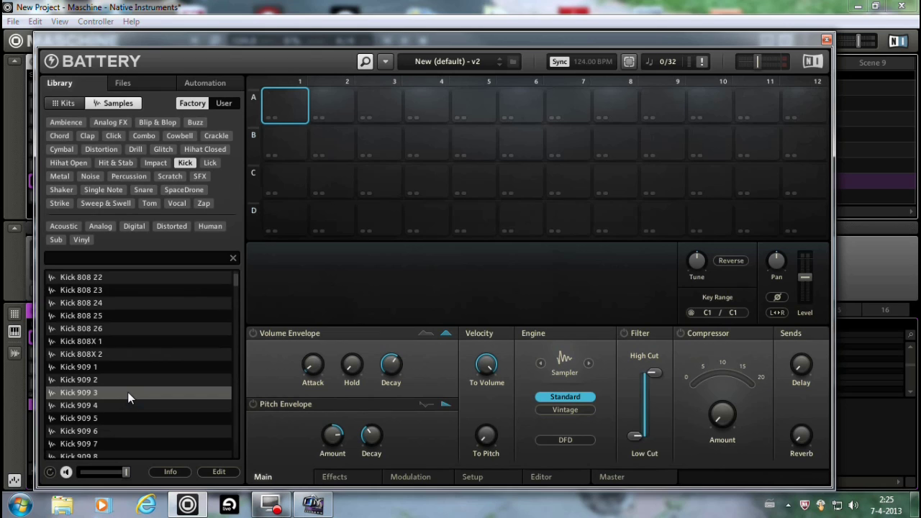
pyautogui.click(130, 432)
pyautogui.moveTo(130, 431); pyautogui.dragTo(281, 175)
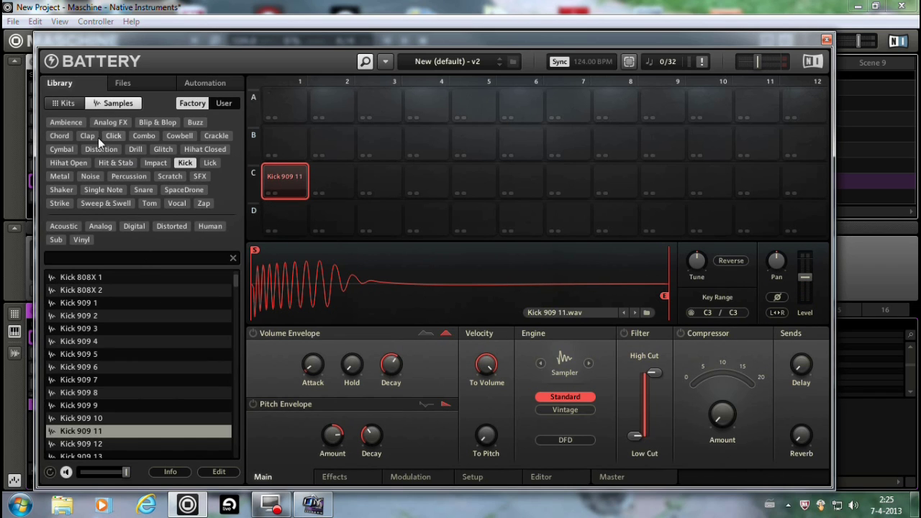
# - Place the Chord Apnea 7 sample on pad C2
pyautogui.click(62, 137)
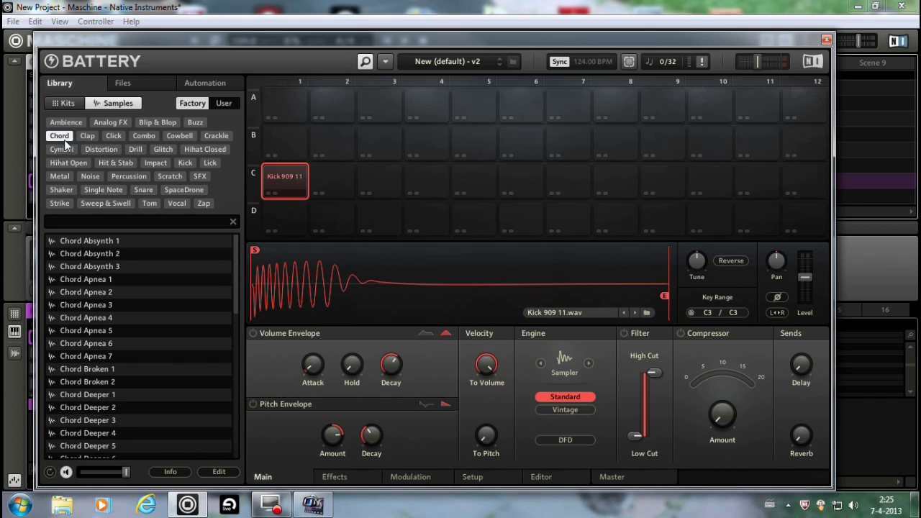
pyautogui.click(104, 330)
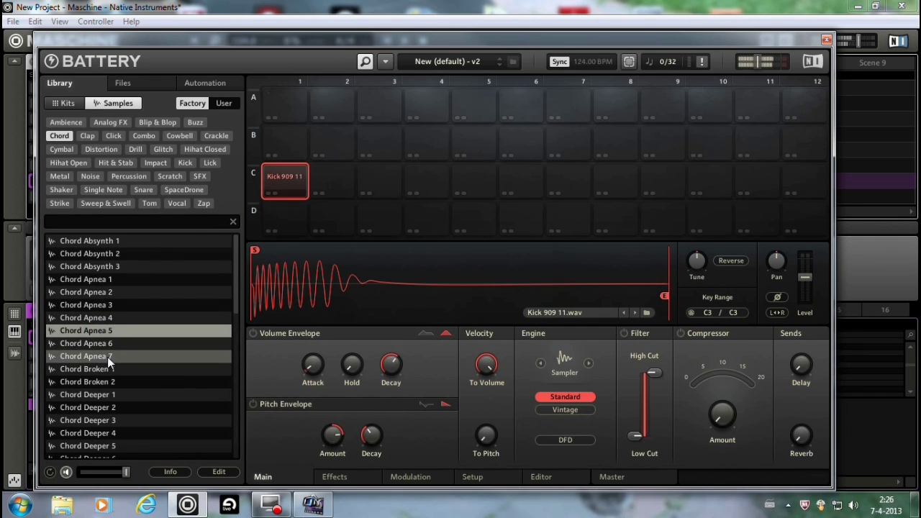
pyautogui.click(107, 357)
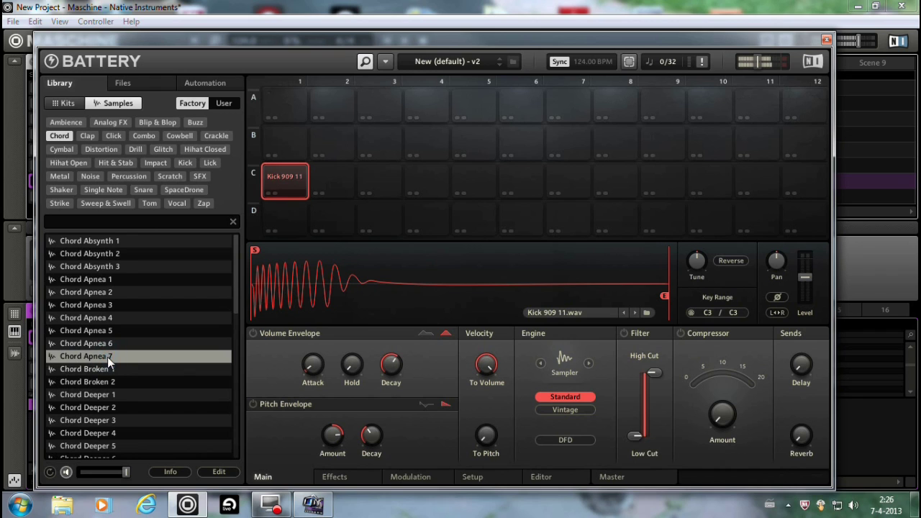
pyautogui.moveTo(107, 357); pyautogui.dragTo(340, 181)
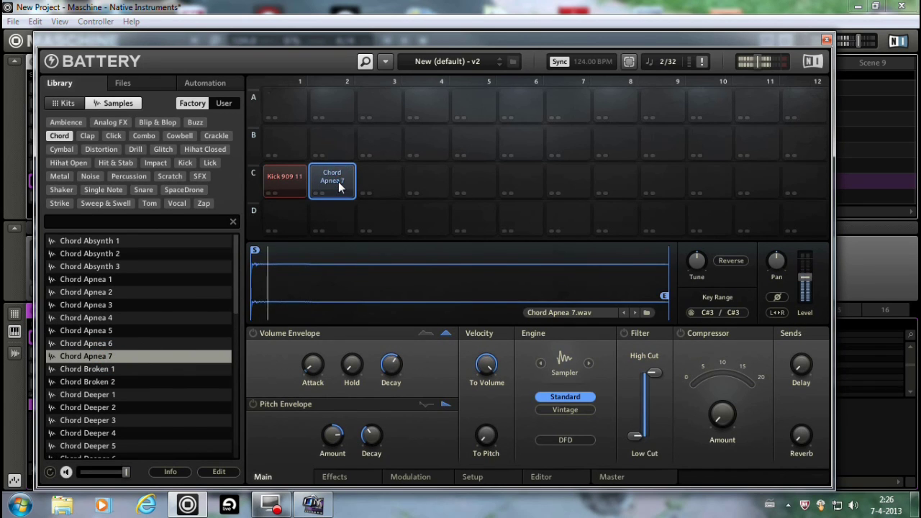
# - Place the Sweep SciFi 12 sample on pad C3 and audition it
pyautogui.click(114, 204)
pyautogui.scroll(-5, 151, 301)
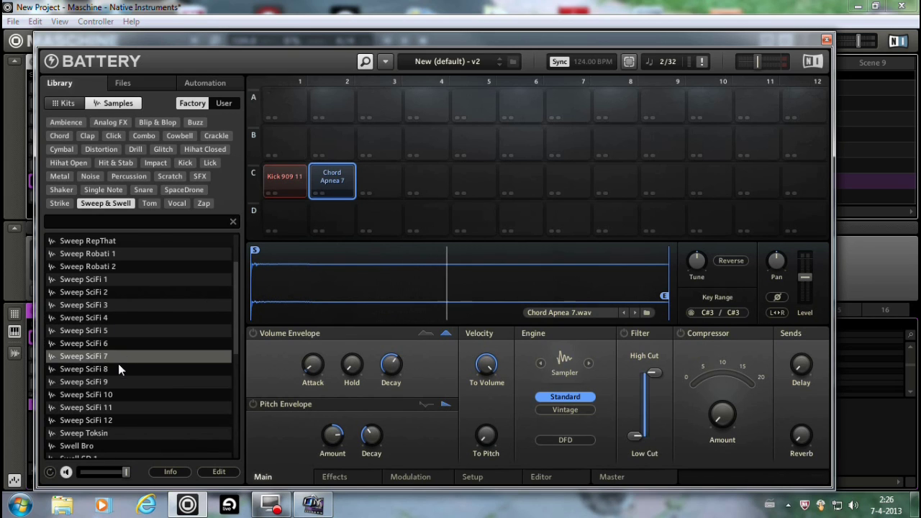
pyautogui.click(118, 420)
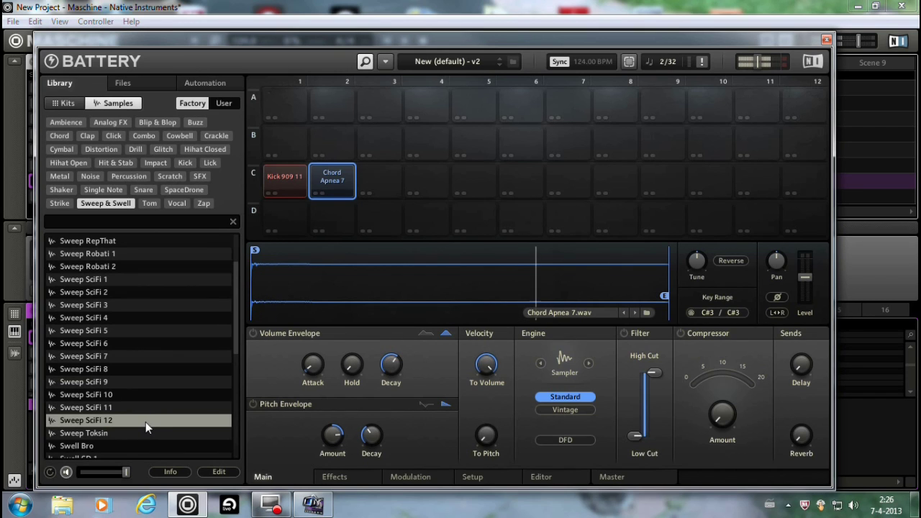
pyautogui.moveTo(146, 421); pyautogui.dragTo(377, 184)
pyautogui.click(383, 184)
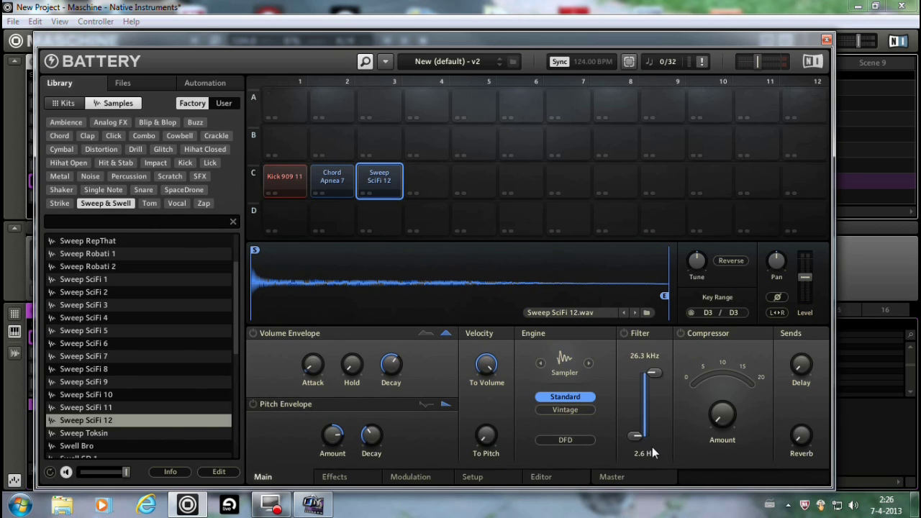
# - On the Master page, route the Chord Apnea 7 cell in C2 to Bus 2
pyautogui.click(613, 477)
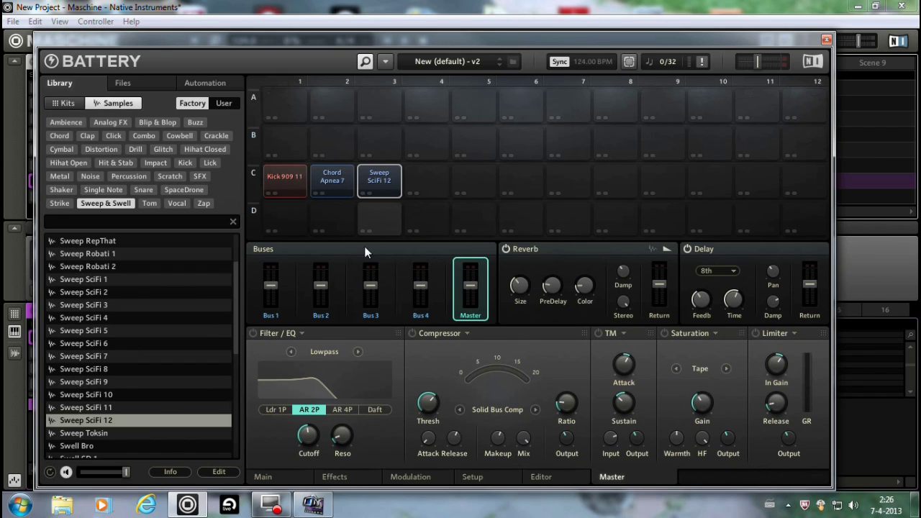
pyautogui.click(332, 284)
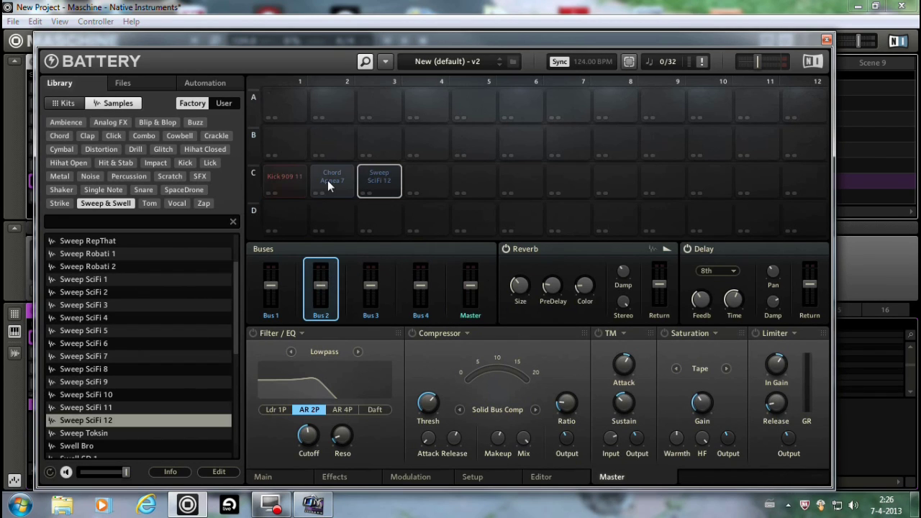
pyautogui.moveTo(328, 180); pyautogui.dragTo(328, 272)
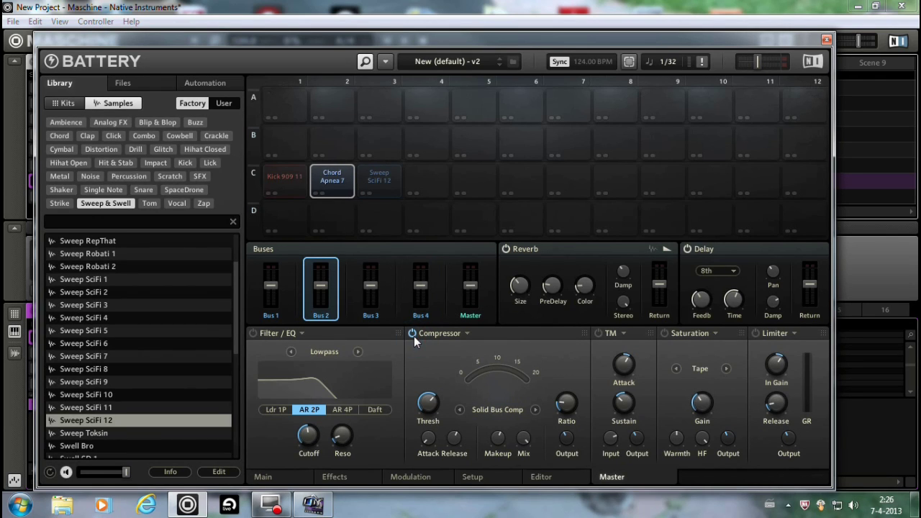
# - Switch Bus 2's compressor to SC Bus Comp with the Kick 909 11 pad as side-chain source
pyautogui.click(277, 184)
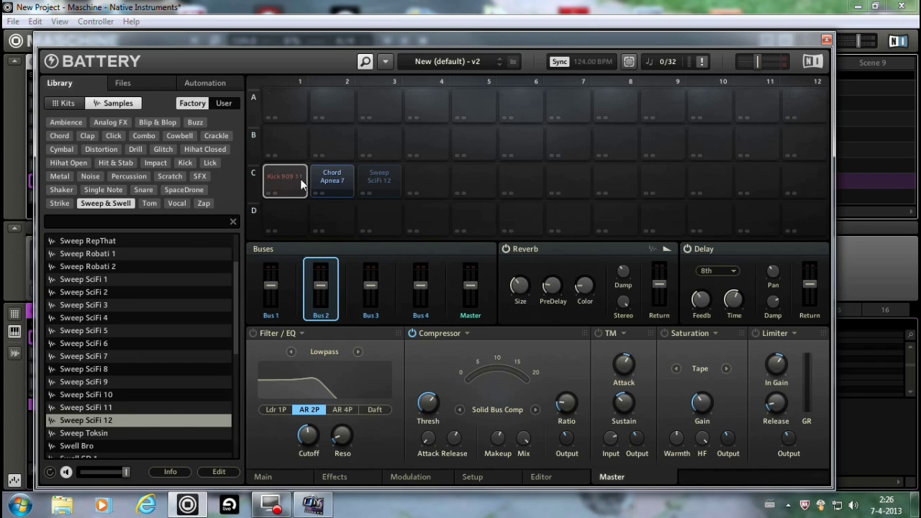
pyautogui.click(534, 410)
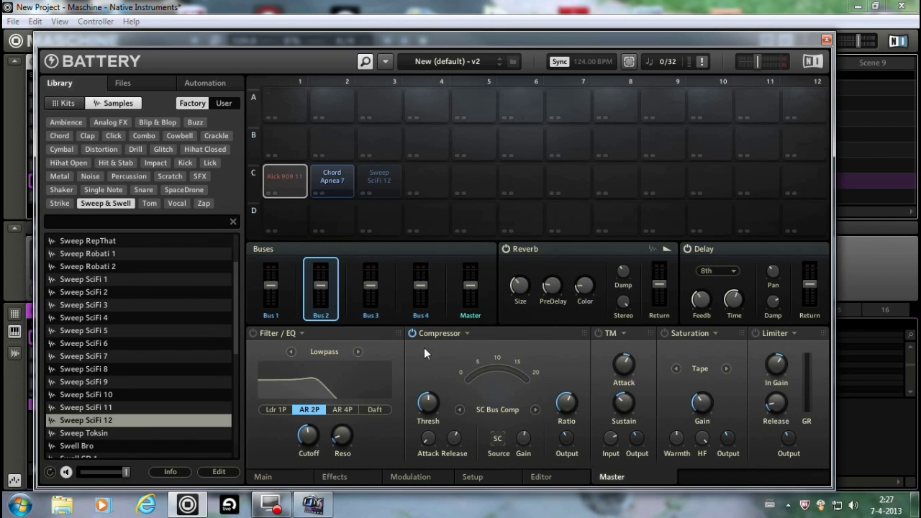
pyautogui.click(272, 180)
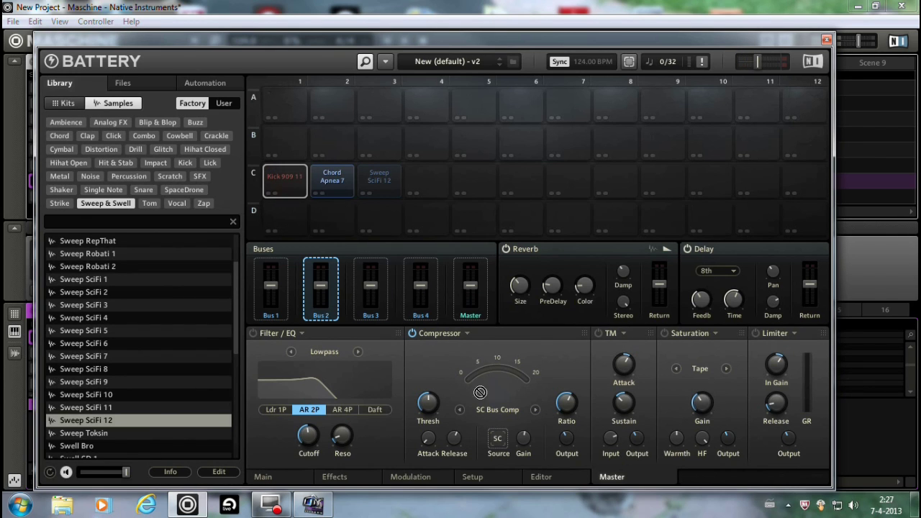
pyautogui.moveTo(497, 441); pyautogui.dragTo(497, 437)
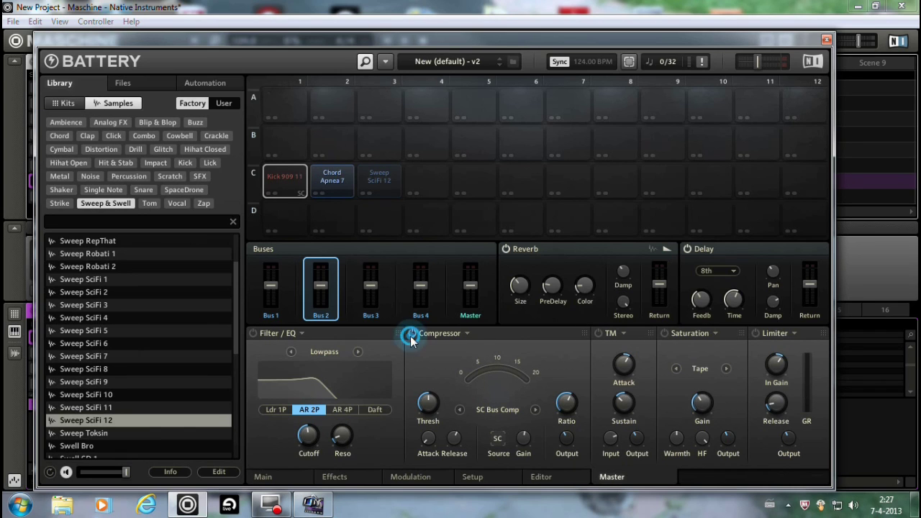
# - Start kit playback and power on Bus 2's SC Bus Comp compressor
pyautogui.press('space')
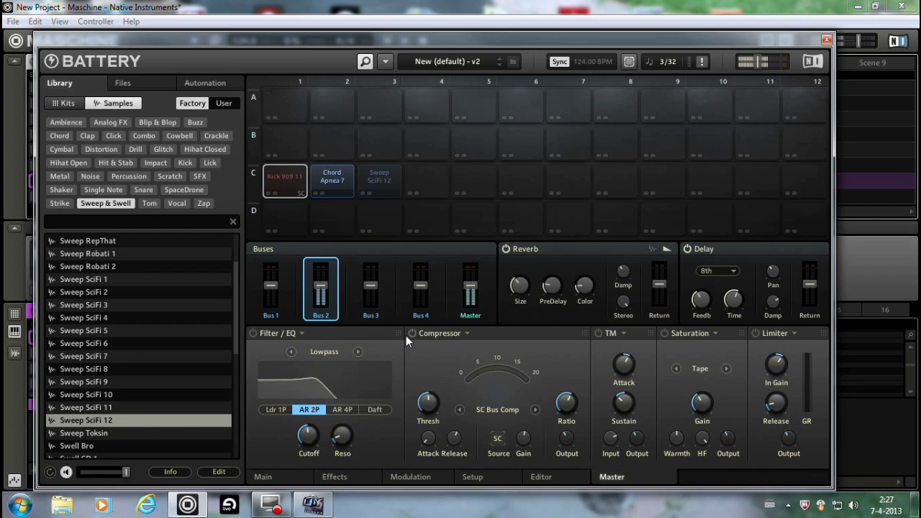
pyautogui.click(413, 333)
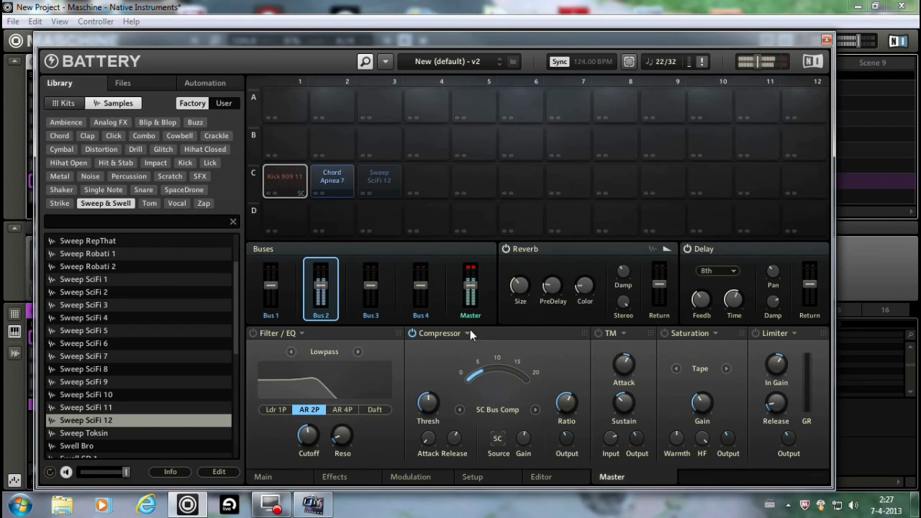
# - Set Bus 2's compressor threshold to about -11.4 dB, leaving release at 1600
pyautogui.moveTo(427, 403)
pyautogui.moveTo(427, 402); pyautogui.dragTo(428, 414)
pyautogui.moveTo(428, 420); pyautogui.dragTo(444, 447)
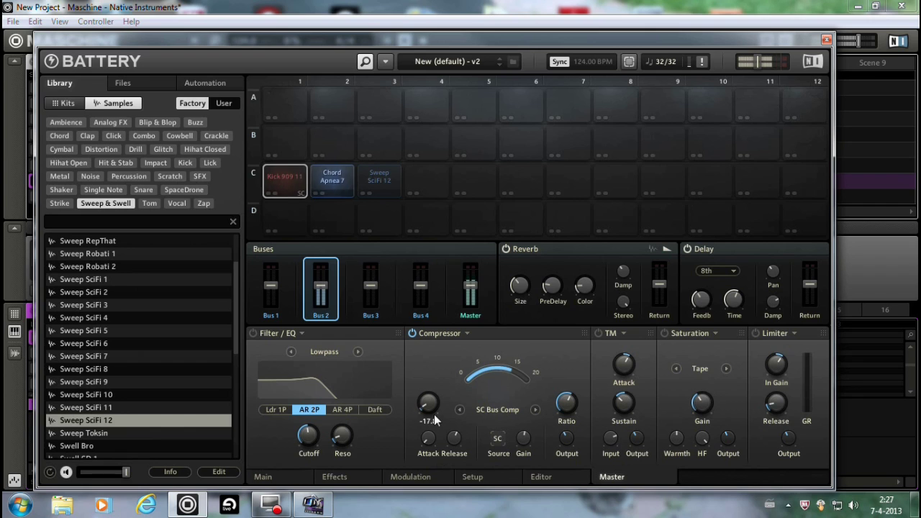
pyautogui.moveTo(425, 408); pyautogui.dragTo(458, 367)
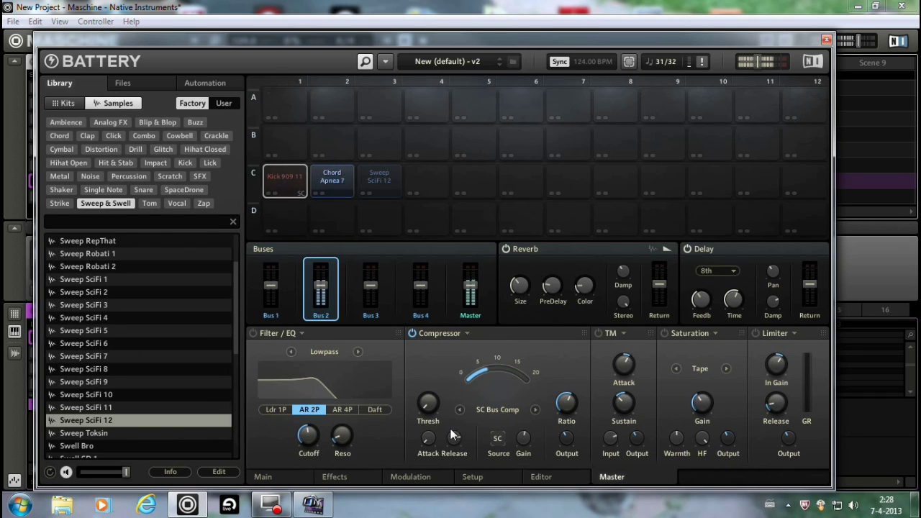
pyautogui.moveTo(426, 403); pyautogui.dragTo(432, 382)
pyautogui.moveTo(454, 434)
pyautogui.moveTo(454, 434); pyautogui.dragTo(457, 477)
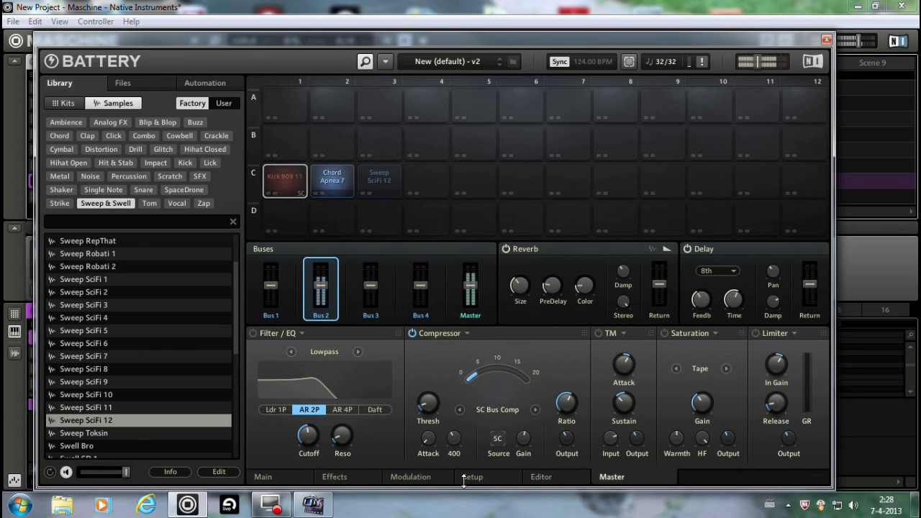
pyautogui.moveTo(466, 480); pyautogui.dragTo(472, 433)
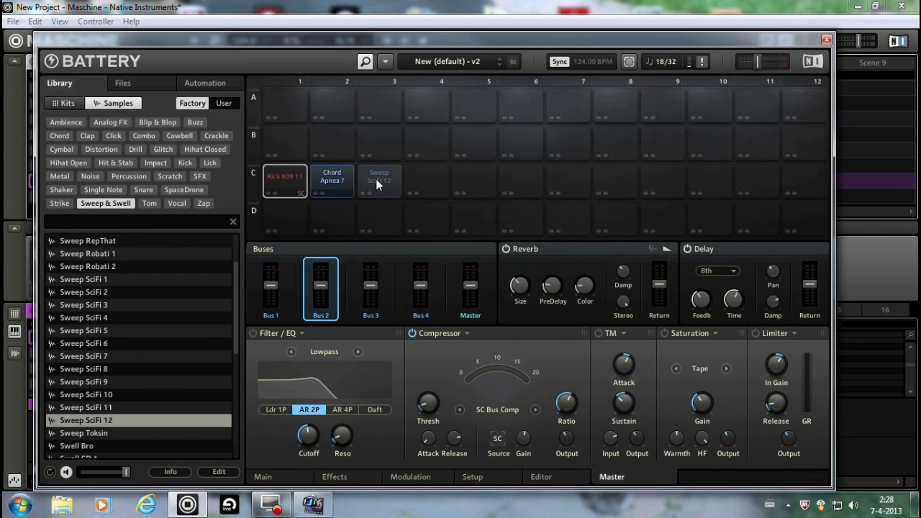
# - Send the Sweep SciFi 12 cell in C3 to Bus 2 and stop playback
pyautogui.moveTo(376, 181); pyautogui.dragTo(323, 271)
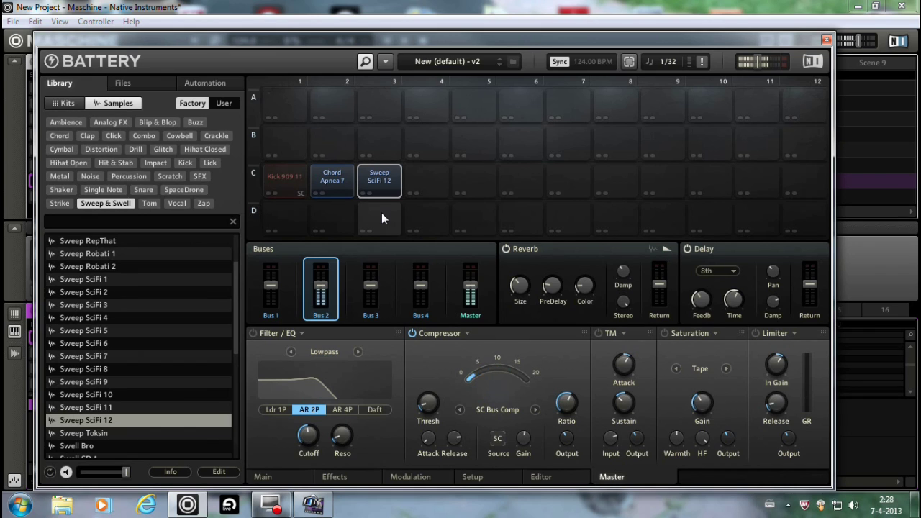
pyautogui.press('space')
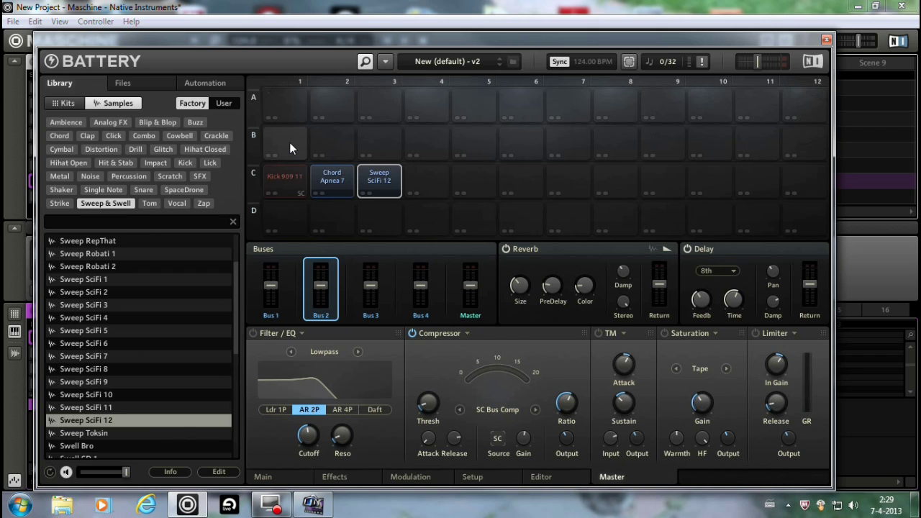
pyautogui.press('space')
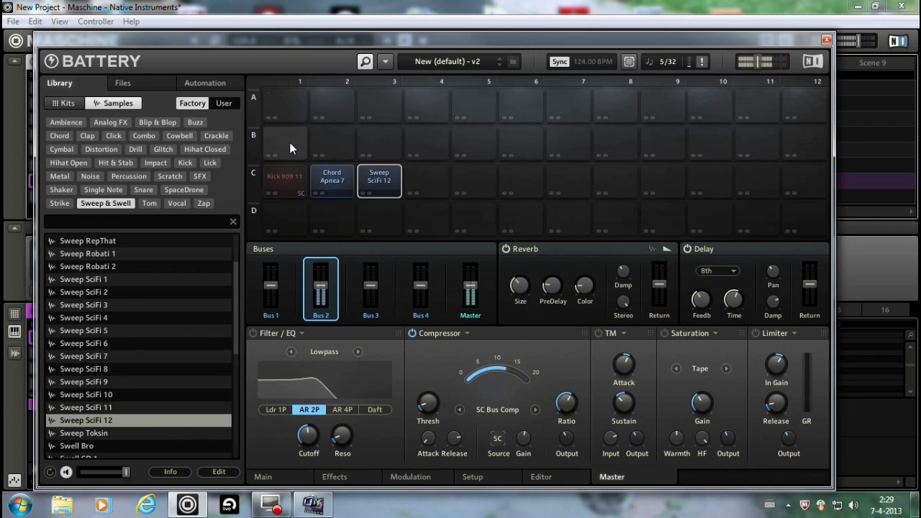